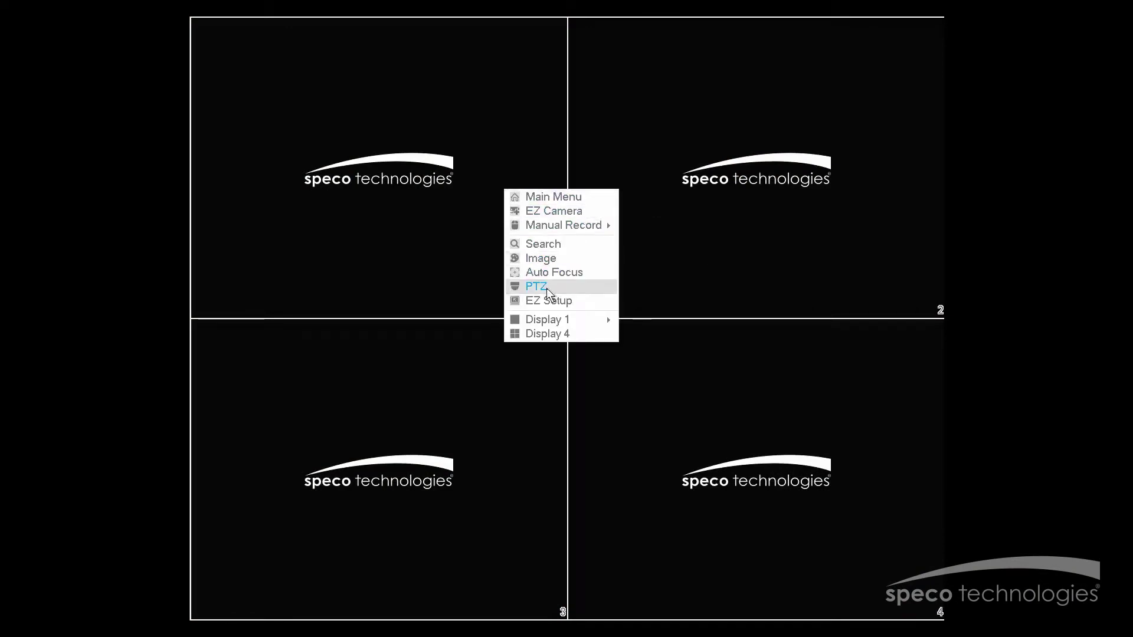
Start the setup wizard and apply DHCP on its Network page to obtain an address.
{"action": "left_click", "coordinate": [549, 300]}
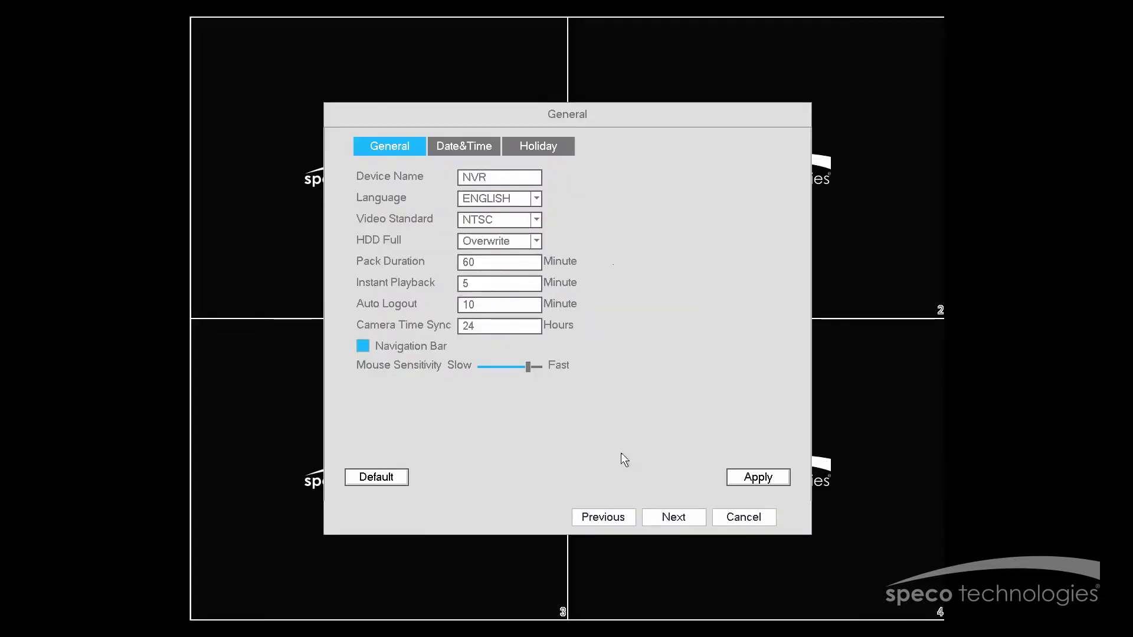
{"action": "left_click", "coordinate": [670, 518]}
{"action": "left_click", "coordinate": [620, 249]}
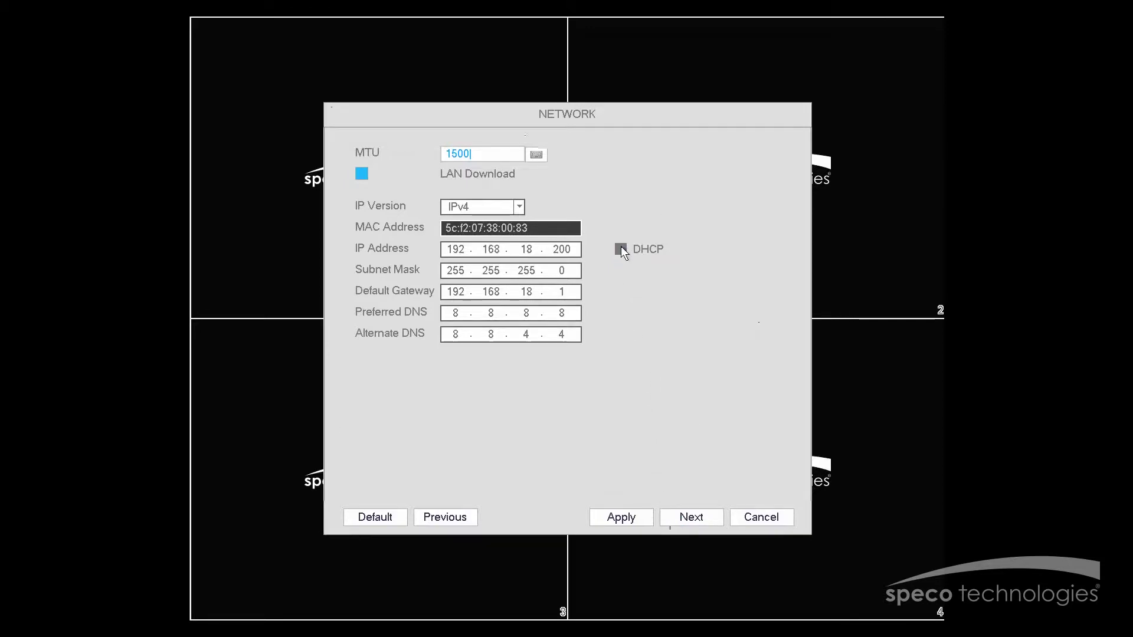
{"action": "left_click", "coordinate": [621, 249]}
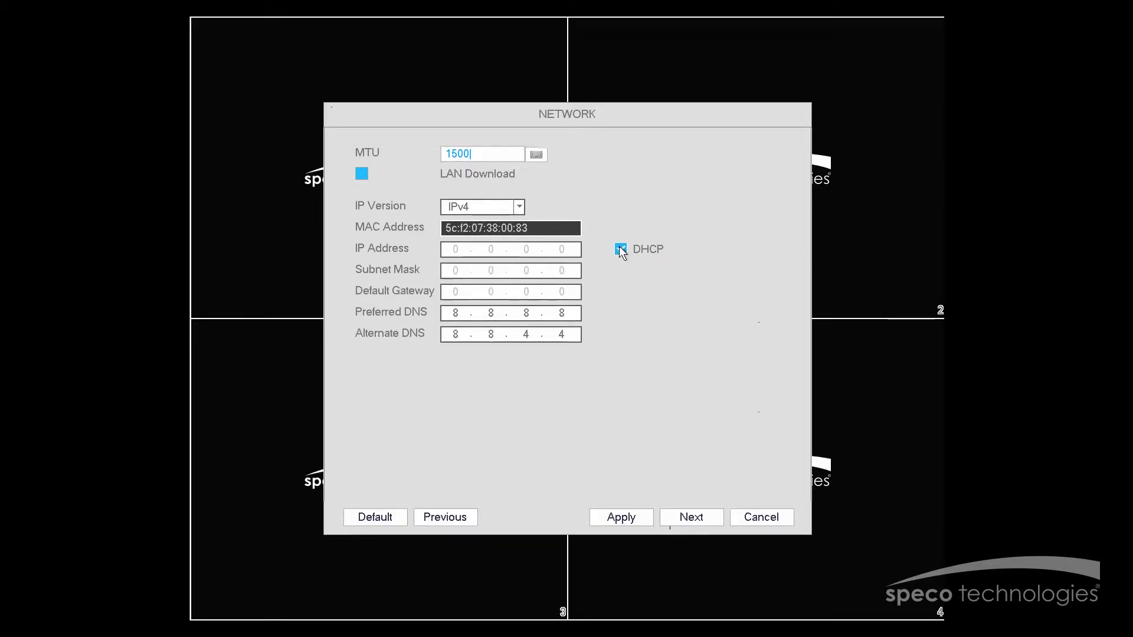
{"action": "left_click", "coordinate": [620, 249]}
{"action": "left_click", "coordinate": [621, 248]}
{"action": "left_click", "coordinate": [619, 249]}
{"action": "left_click", "coordinate": [619, 249]}
{"action": "left_click", "coordinate": [636, 515]}
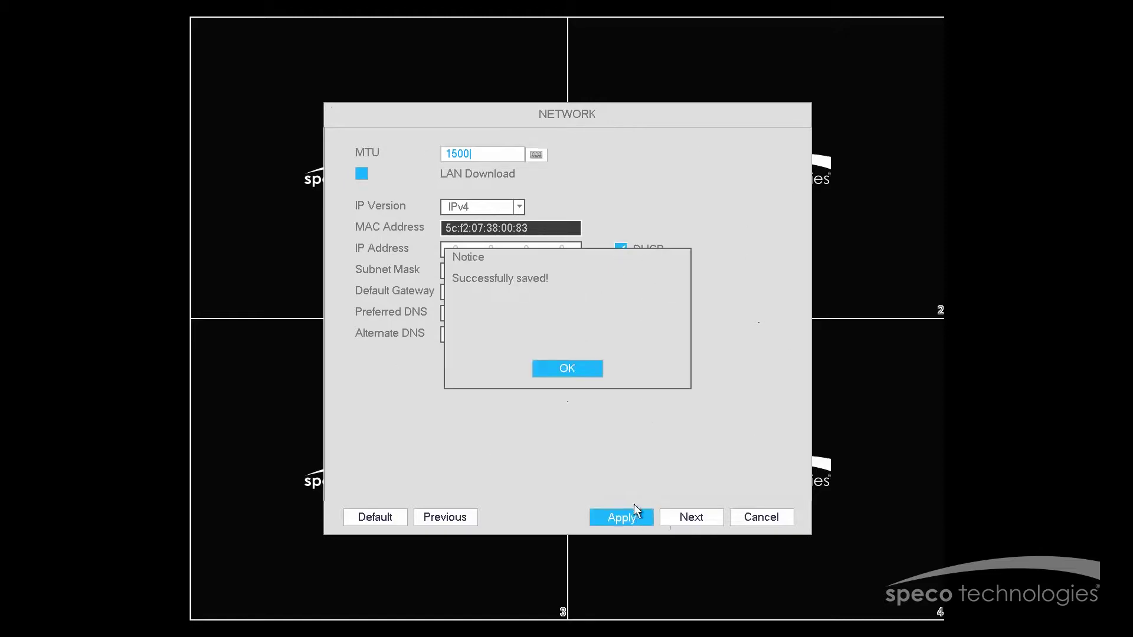
{"action": "left_click", "coordinate": [580, 367]}
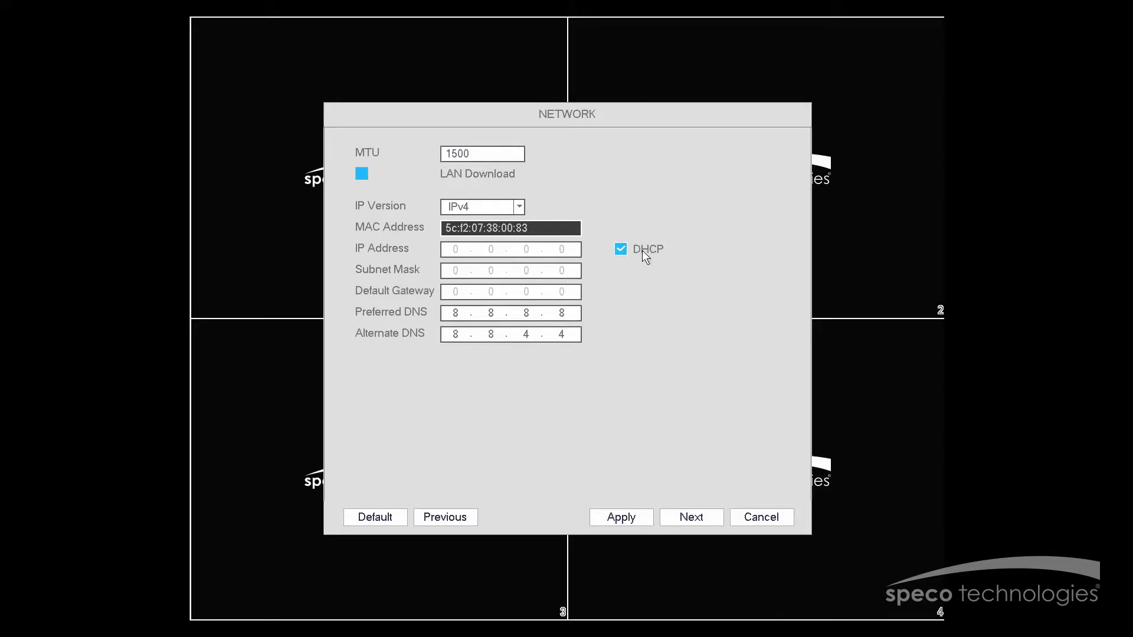
Turn DHCP off to keep 192.168.18.200 with gateway 192.168.18.1, and save.
{"action": "left_click", "coordinate": [620, 248]}
{"action": "left_click", "coordinate": [621, 248]}
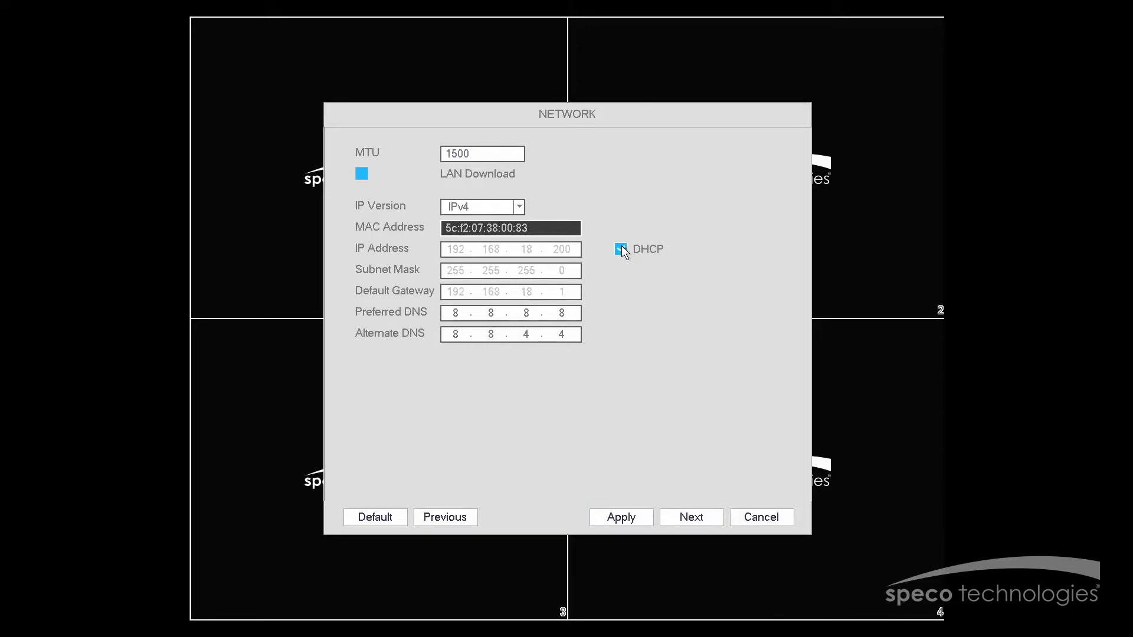
{"action": "left_click", "coordinate": [620, 249]}
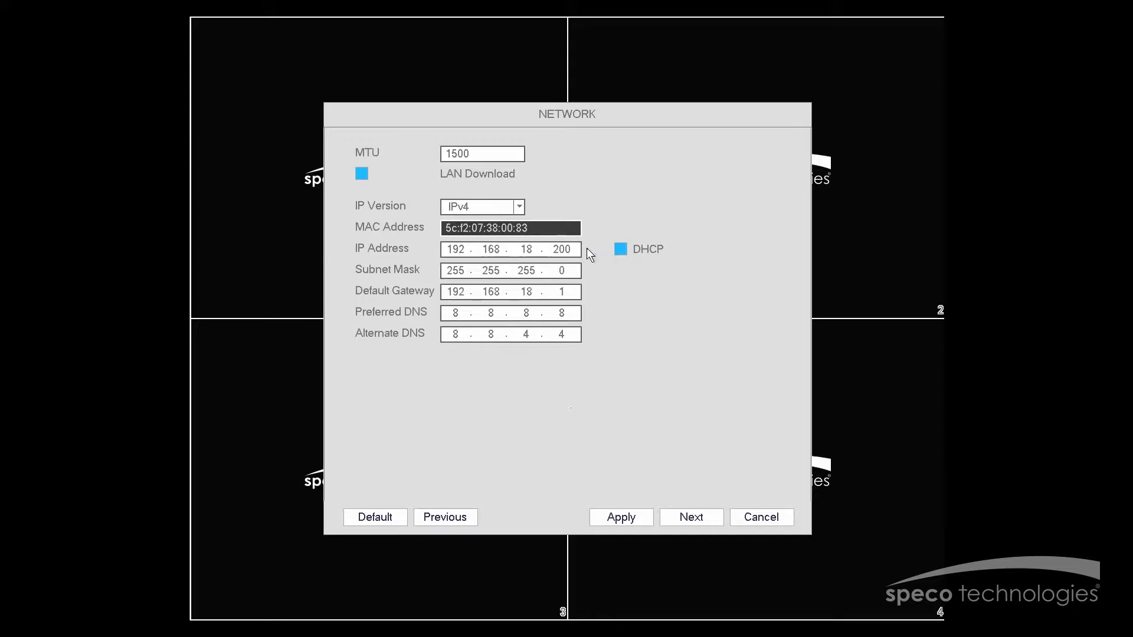
{"action": "left_click", "coordinate": [639, 515]}
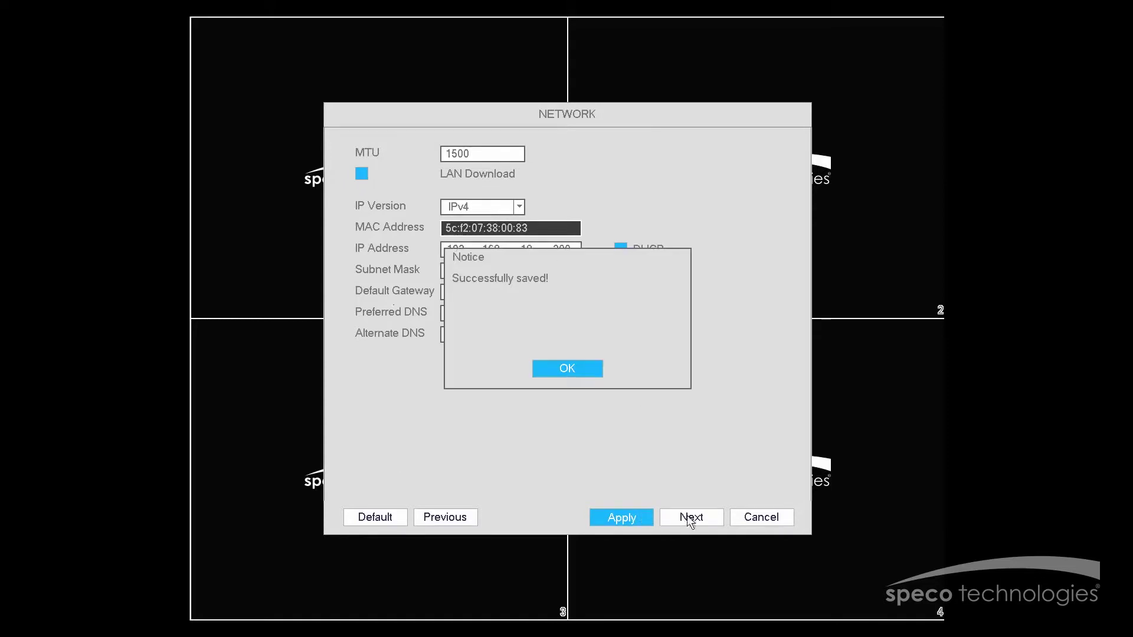
{"action": "left_click", "coordinate": [585, 370]}
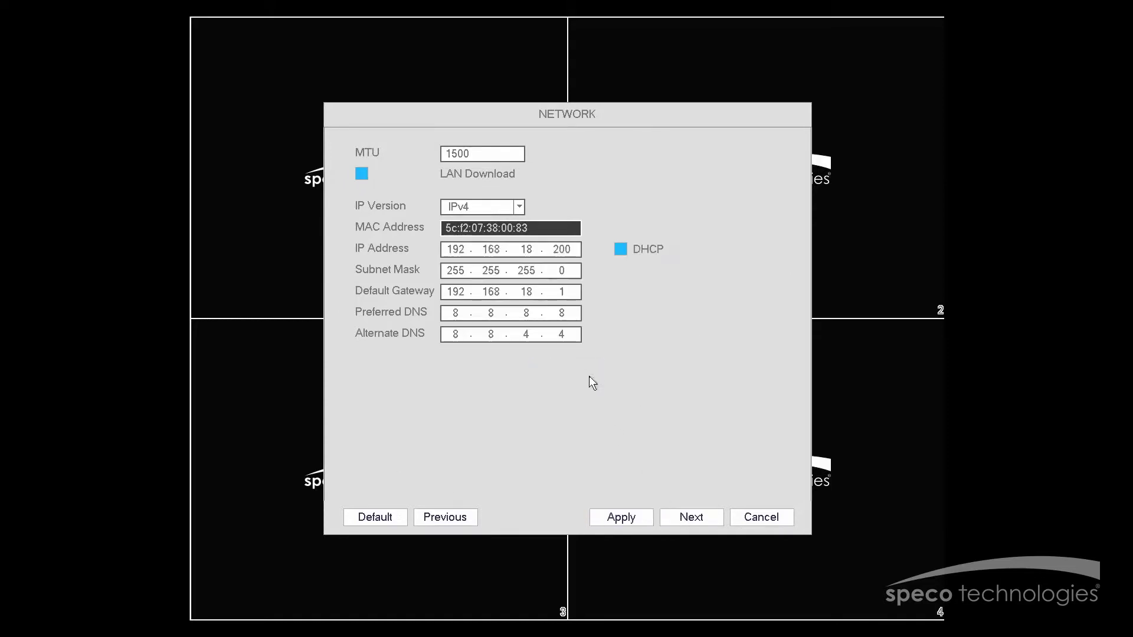
Advance to the wizard's DDNS page, showing DDNS enabled and status Connected.
{"action": "left_click", "coordinate": [703, 517]}
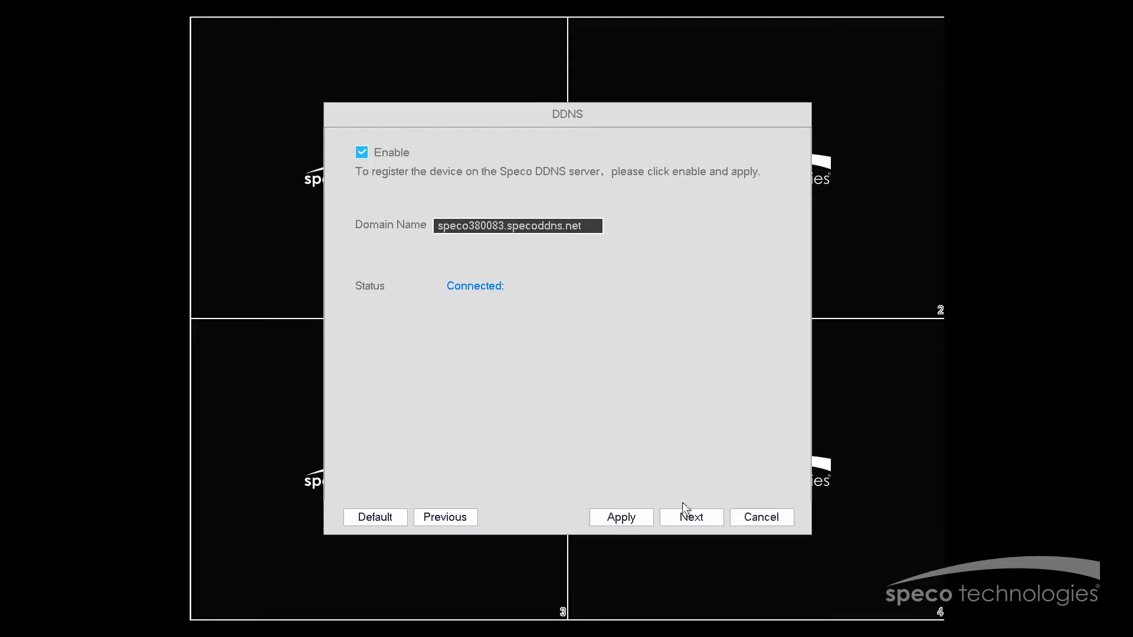
Pass the UPnP page with Enable and its seven port mappings checked, reaching EZ Camera.
{"action": "left_click", "coordinate": [699, 522]}
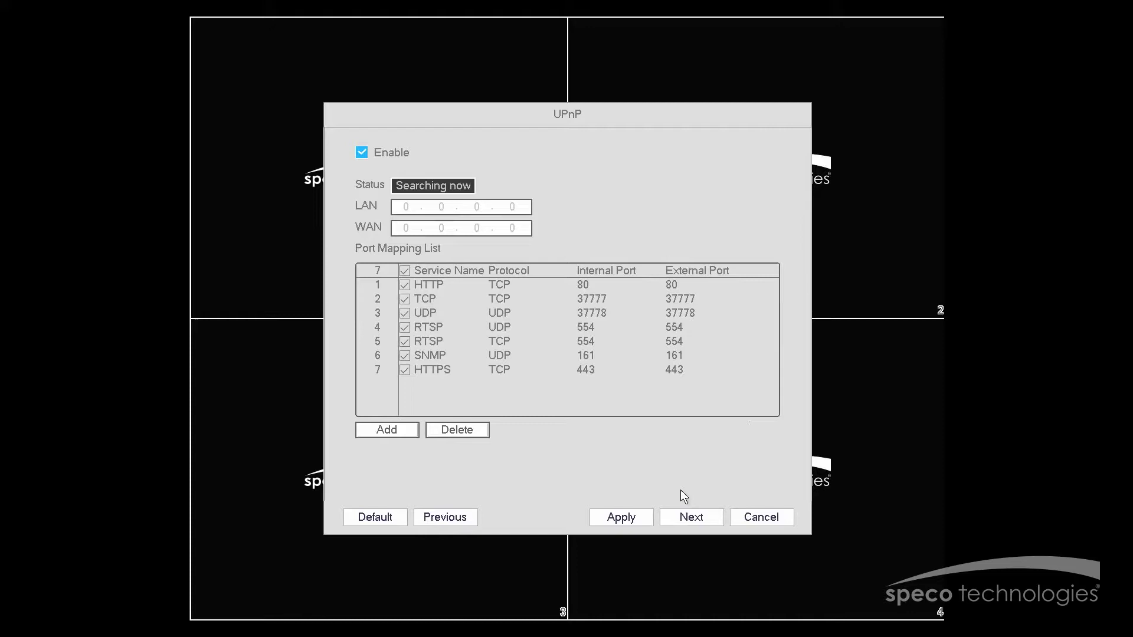
{"action": "left_click", "coordinate": [691, 520]}
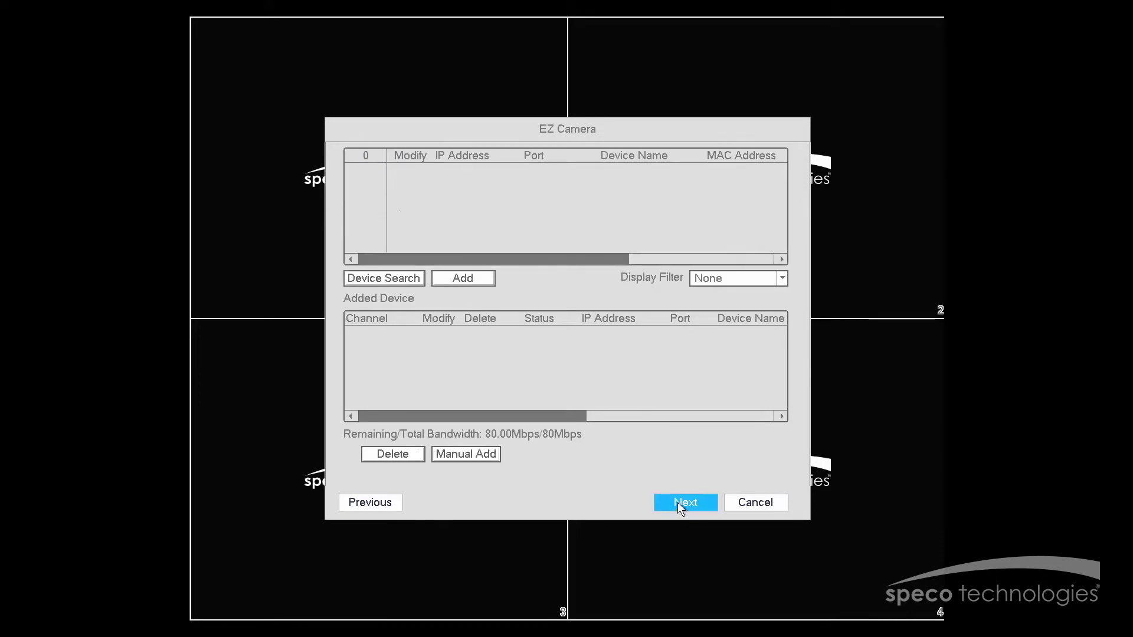
Step through EZ Camera and Schedule, then finish the wizard on EZ Record.
{"action": "left_click", "coordinate": [678, 505]}
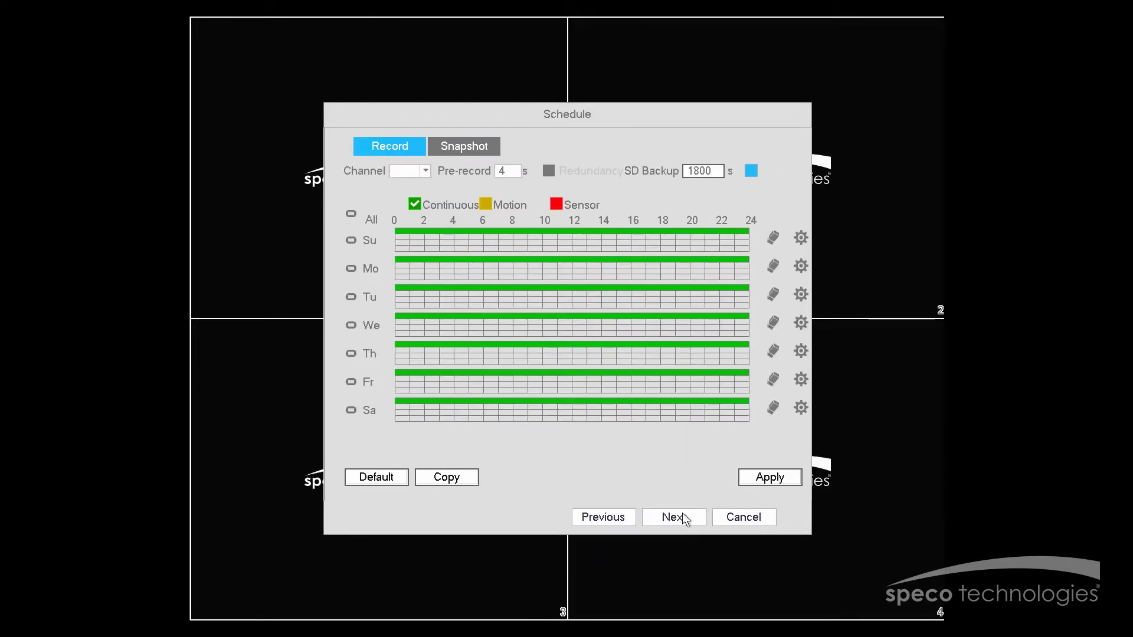
{"action": "left_click", "coordinate": [681, 516]}
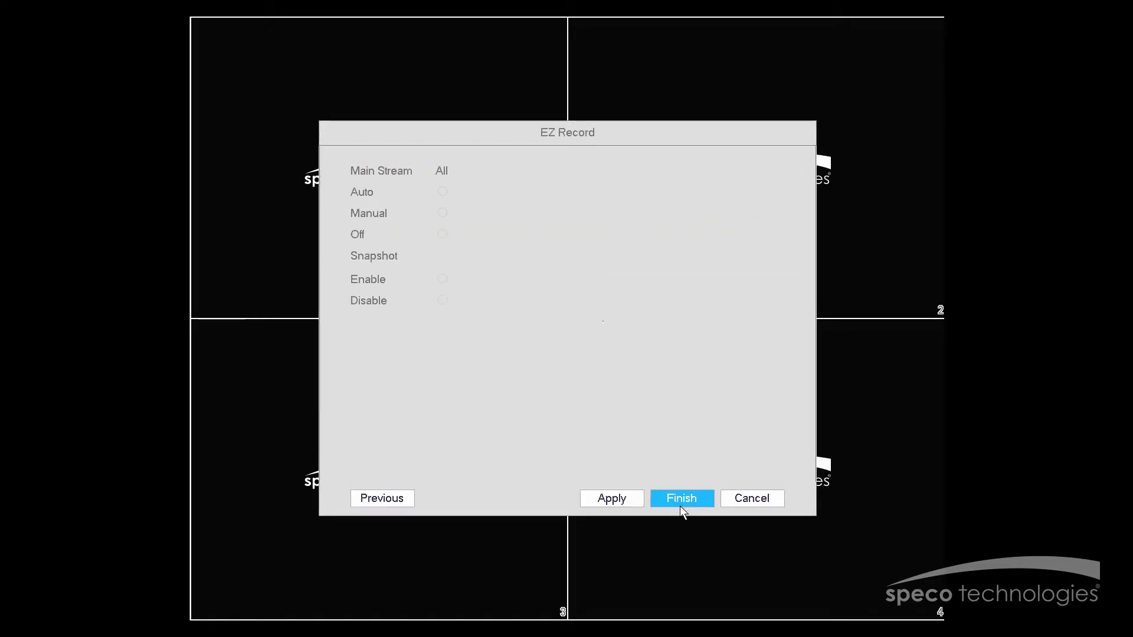
{"action": "left_click", "coordinate": [679, 500]}
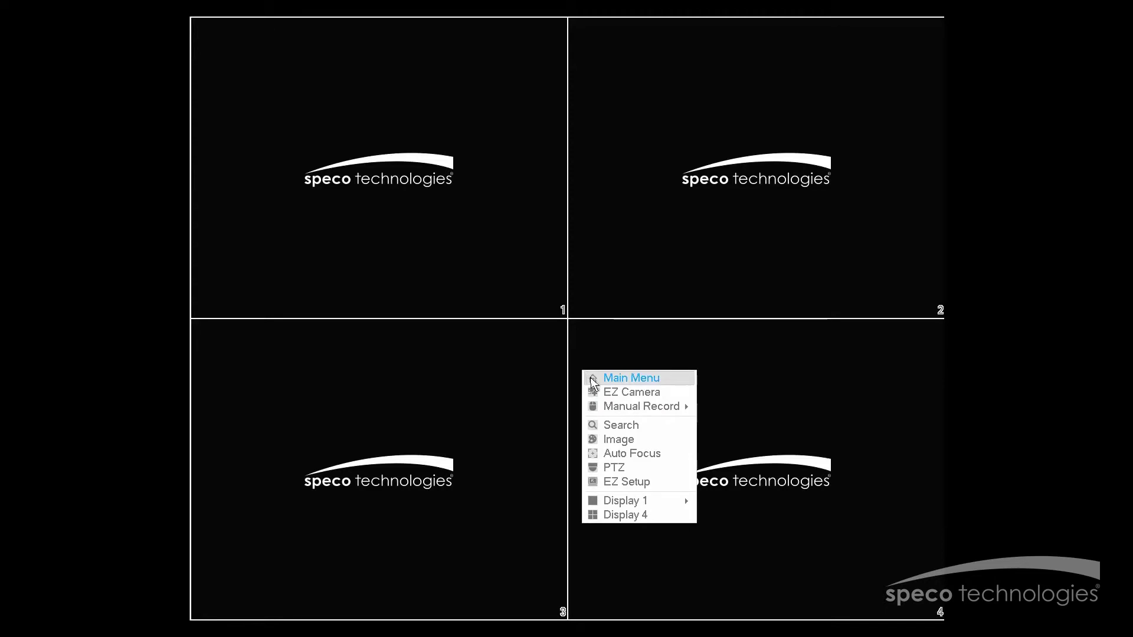
In the main menu's TCP/IP settings, enable DHCP and apply it.
{"action": "left_click", "coordinate": [596, 378]}
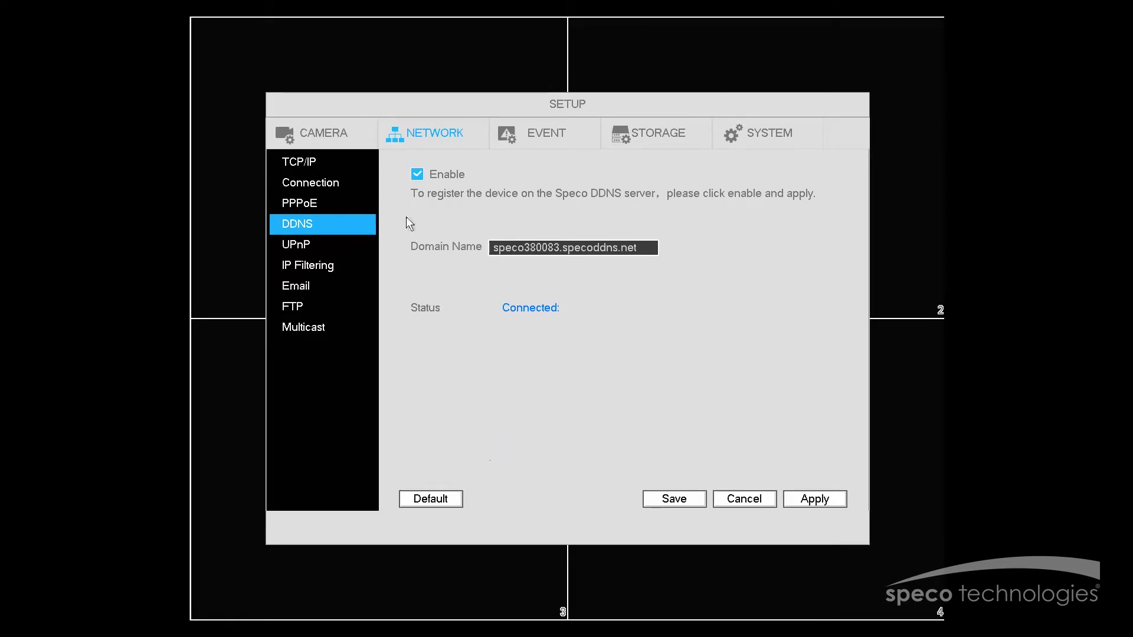
{"action": "left_click", "coordinate": [301, 161]}
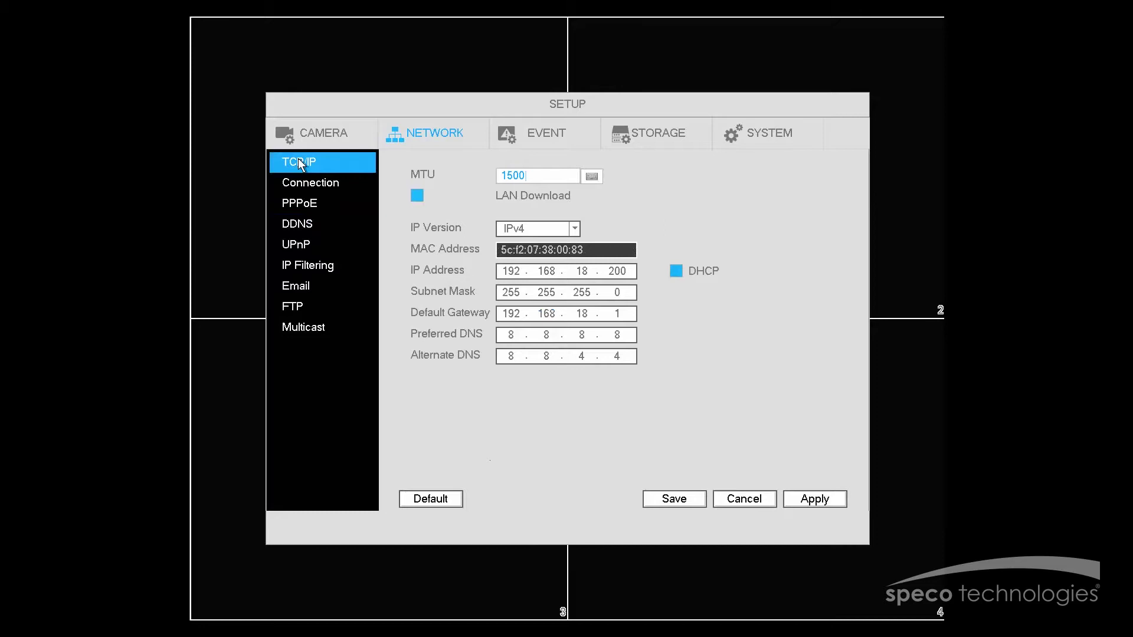
{"action": "left_click", "coordinate": [677, 271]}
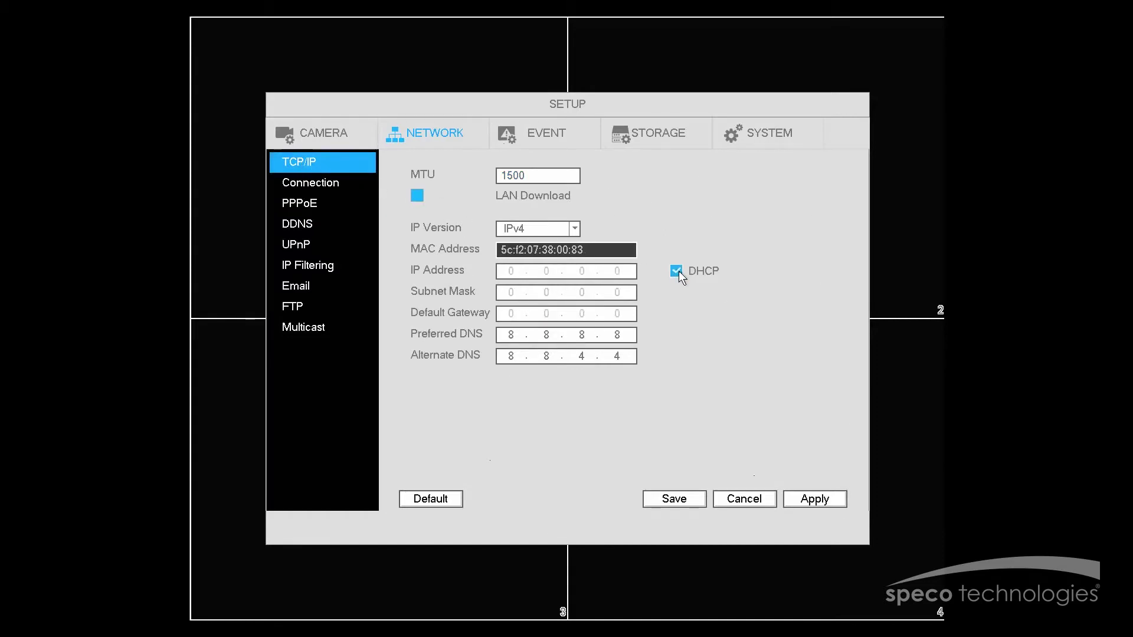
{"action": "left_click", "coordinate": [677, 270]}
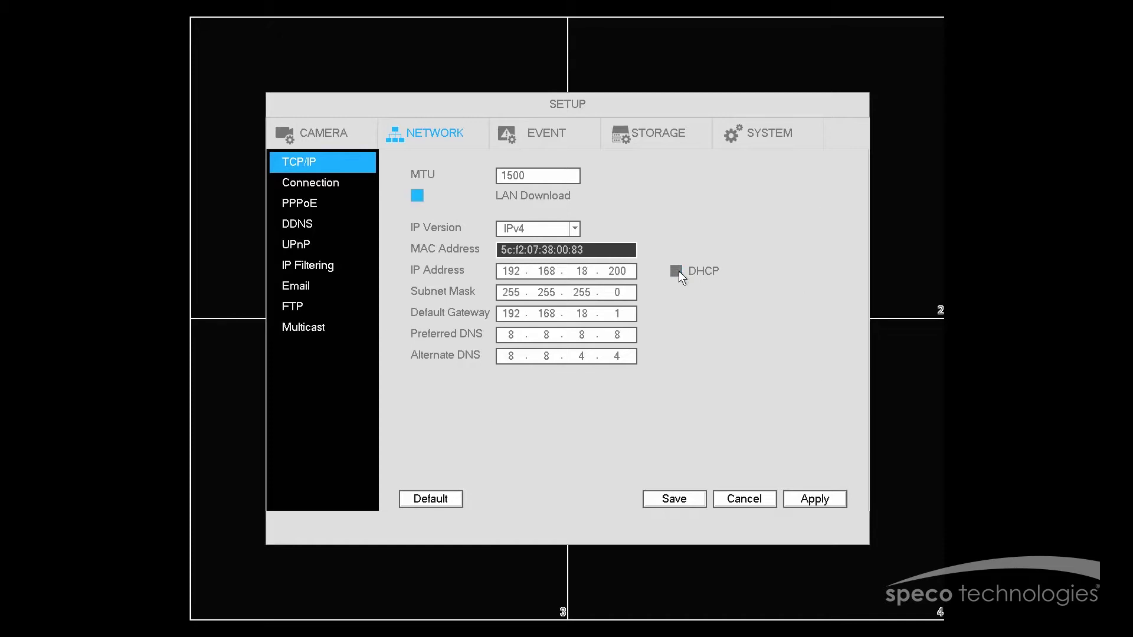
{"action": "left_click", "coordinate": [678, 270]}
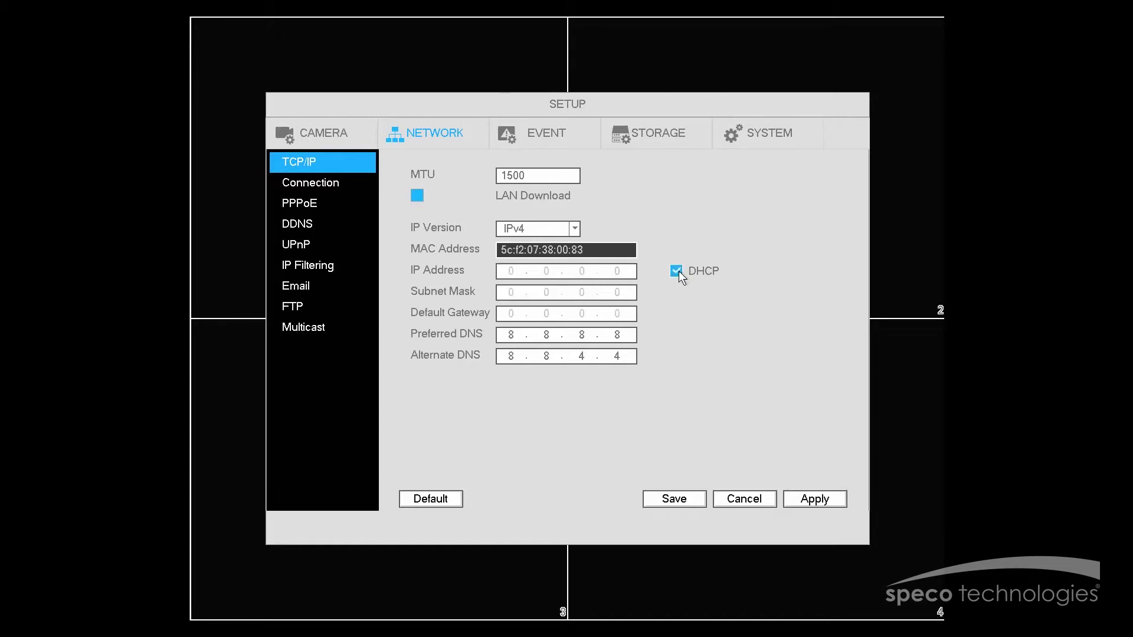
{"action": "left_click", "coordinate": [816, 500]}
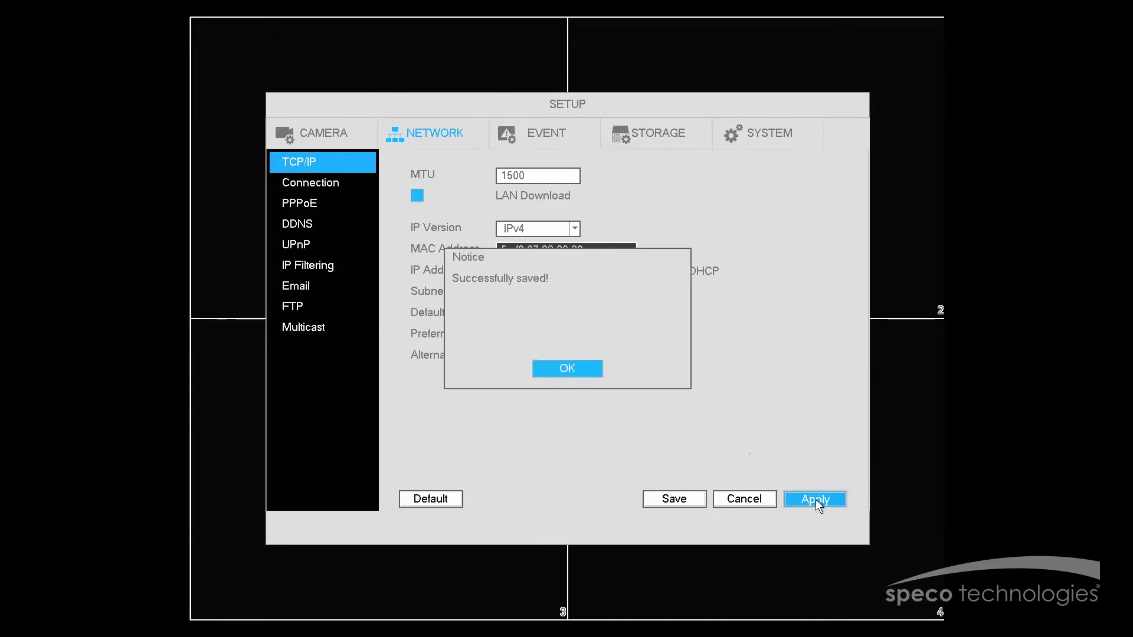
{"action": "left_click", "coordinate": [583, 370]}
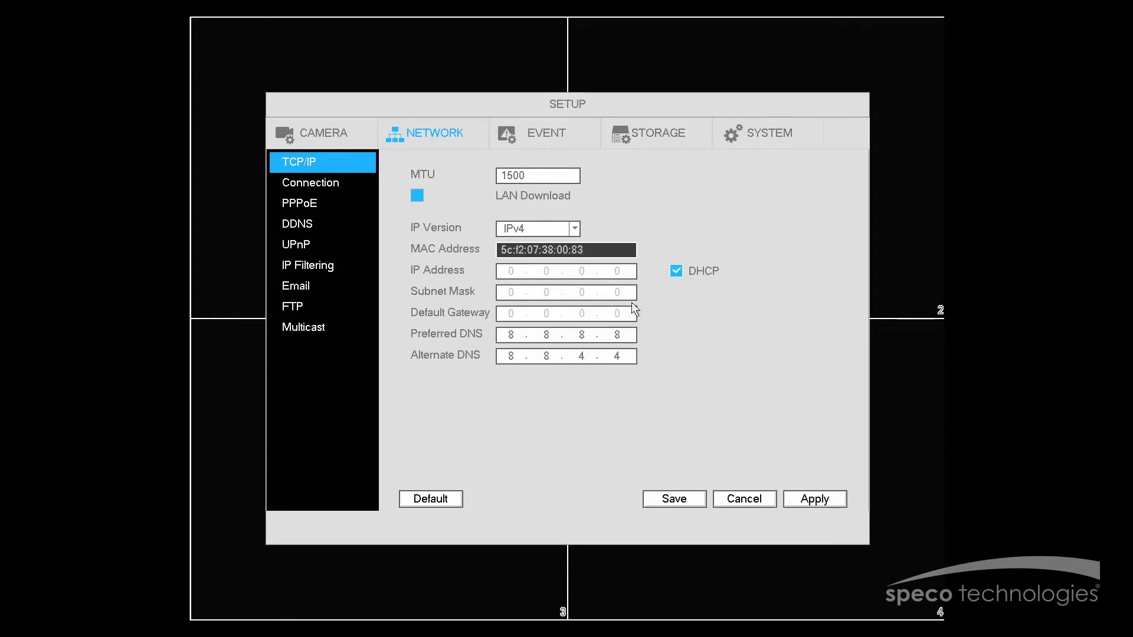
Keep 192.168.18.200 and gateway 192.168.18.1 static with DHCP off, save, and view DDNS.
{"action": "left_click", "coordinate": [676, 272]}
{"action": "left_click", "coordinate": [676, 272]}
{"action": "left_click", "coordinate": [676, 272]}
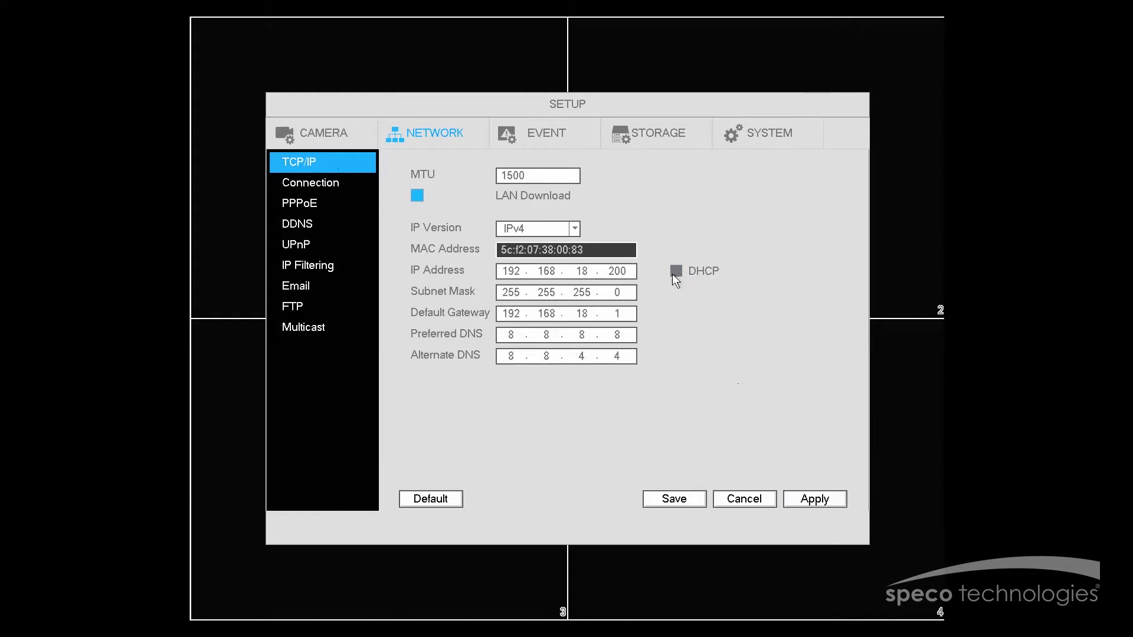
{"action": "left_click", "coordinate": [676, 272]}
{"action": "left_click", "coordinate": [610, 271]}
{"action": "left_click", "coordinate": [583, 272]}
{"action": "left_click", "coordinate": [796, 501]}
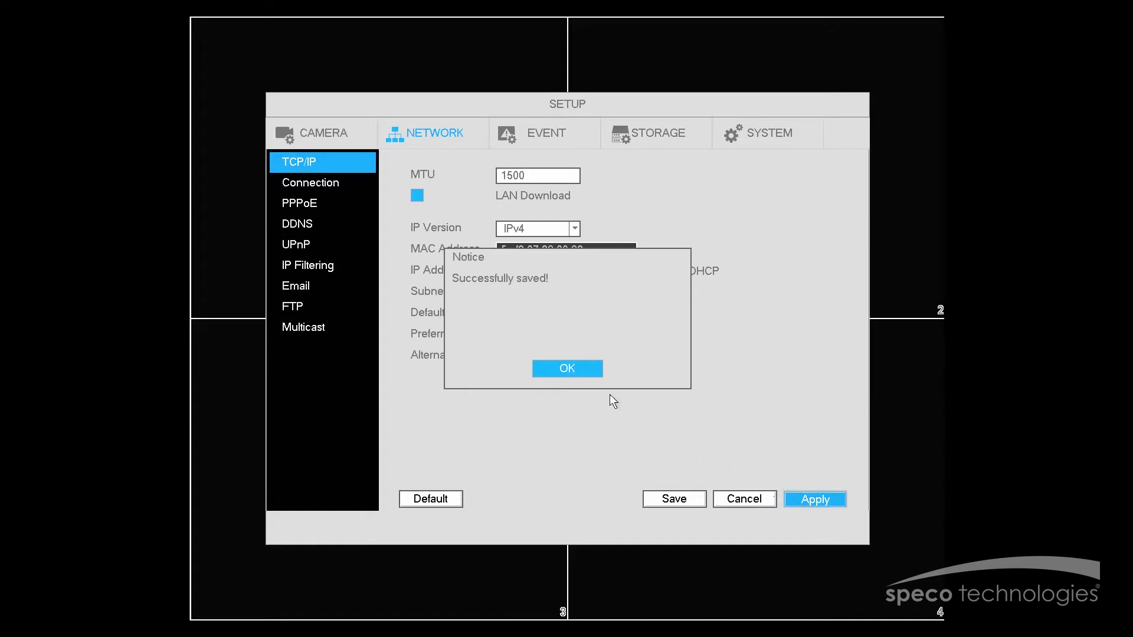
{"action": "left_click", "coordinate": [585, 367]}
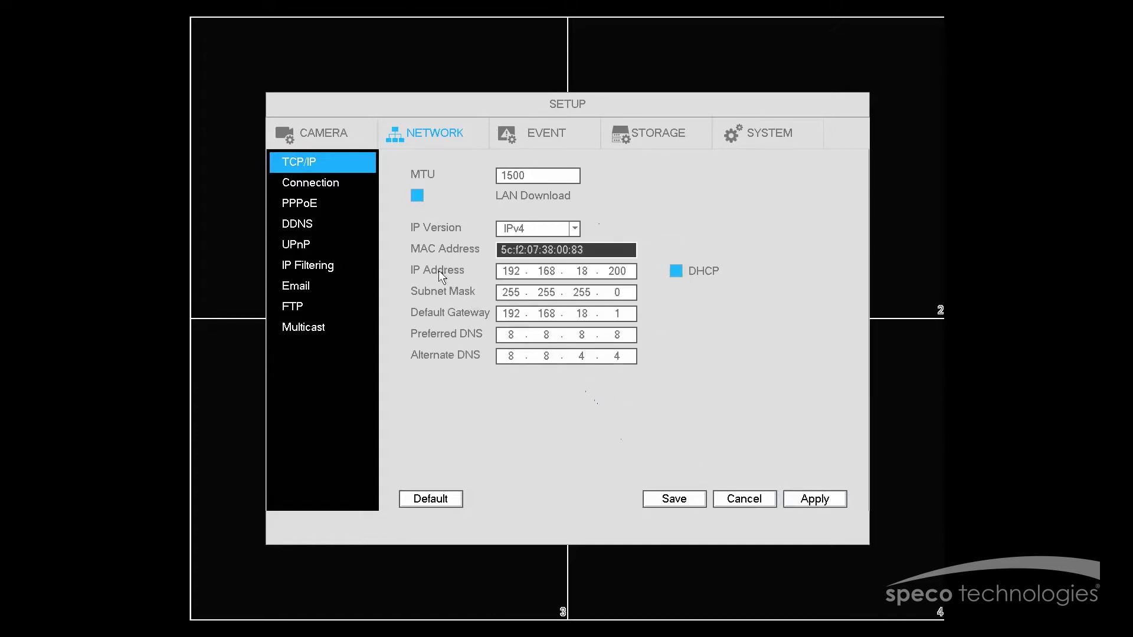
{"action": "left_click", "coordinate": [302, 220]}
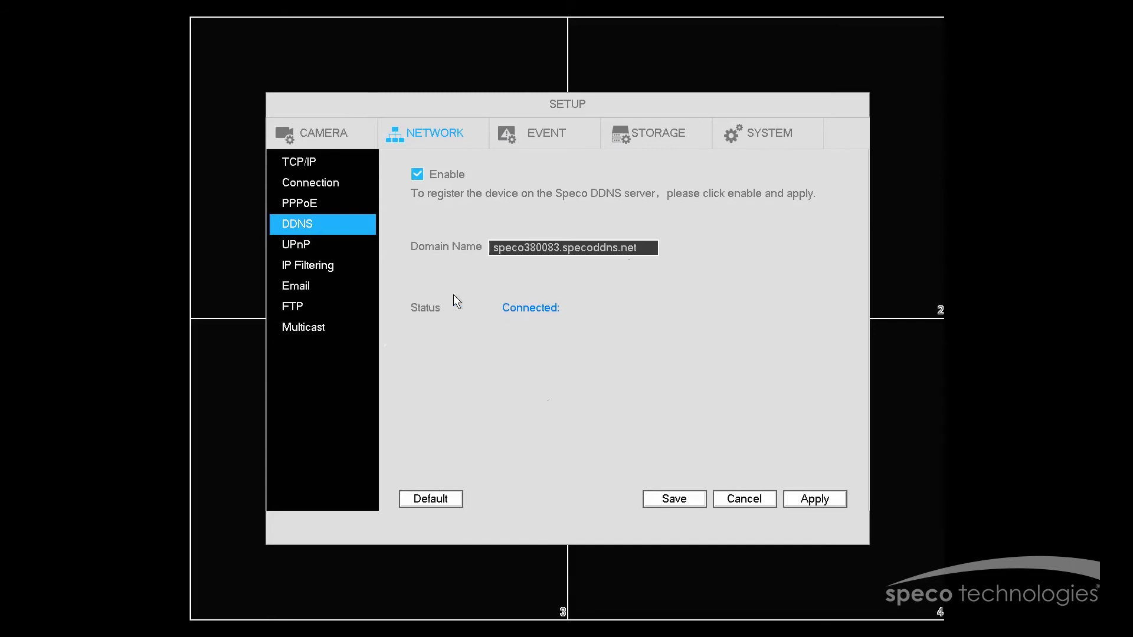
Apply the enabled, Connected DDNS settings and confirm the Successfully saved notice.
{"action": "left_click", "coordinate": [814, 500]}
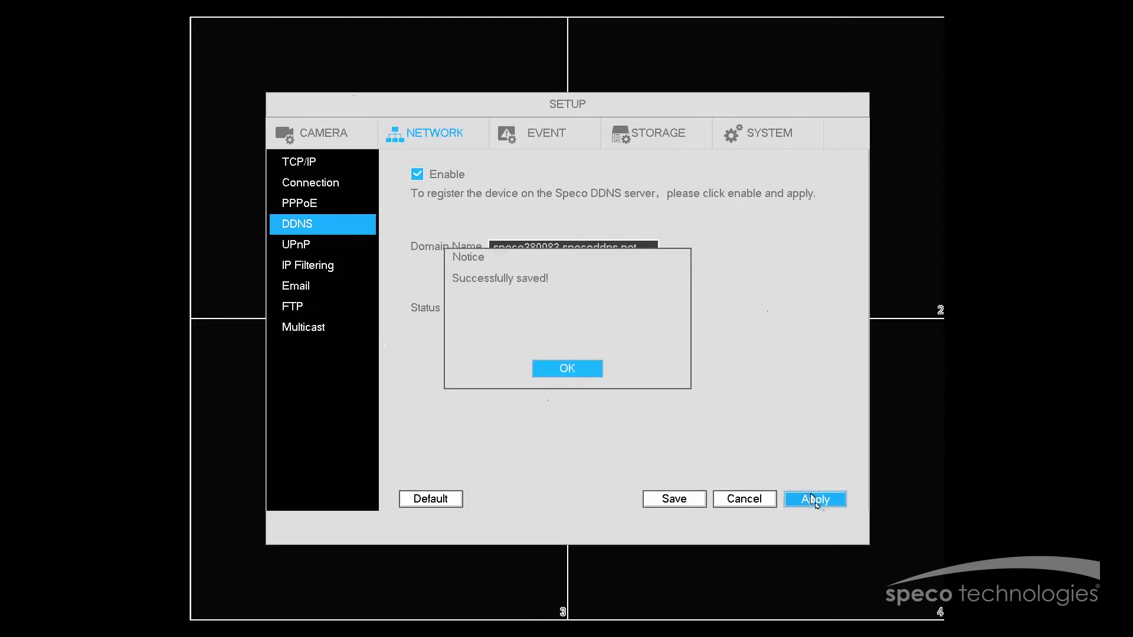
{"action": "left_click", "coordinate": [570, 372]}
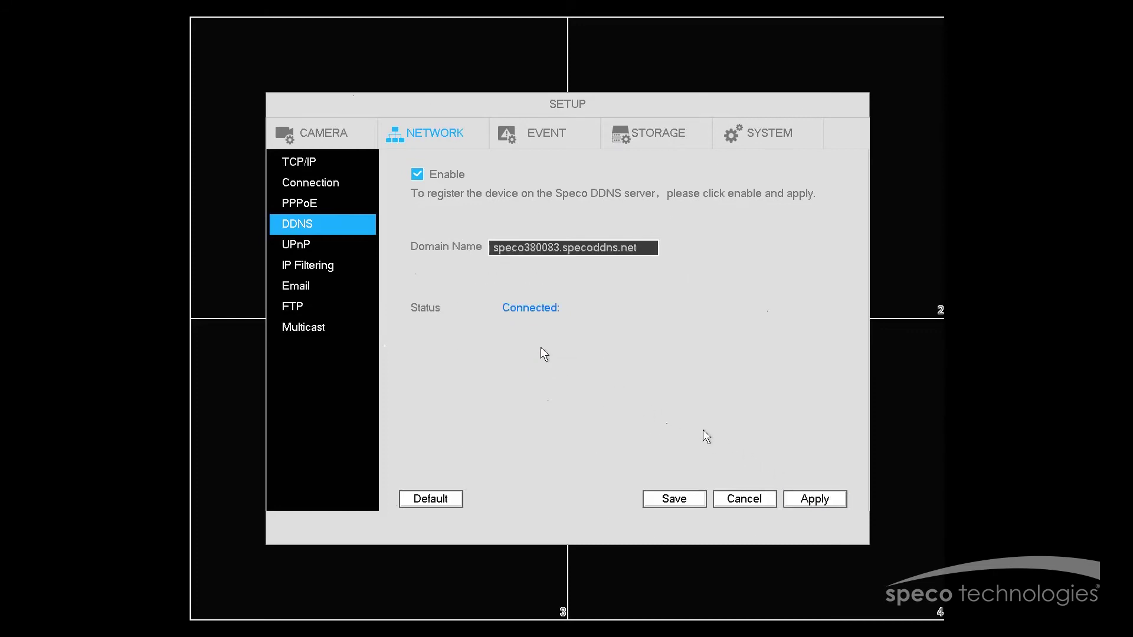
Apply the UPnP settings with Enable and all seven port mappings checked.
{"action": "left_click", "coordinate": [298, 247]}
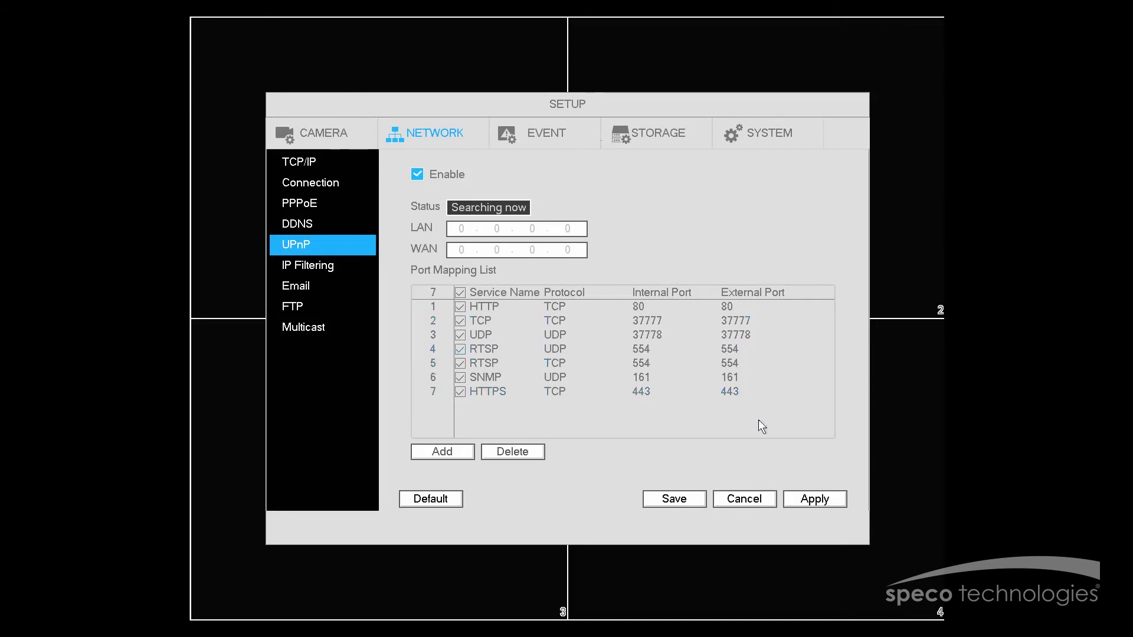
{"action": "left_click", "coordinate": [813, 499]}
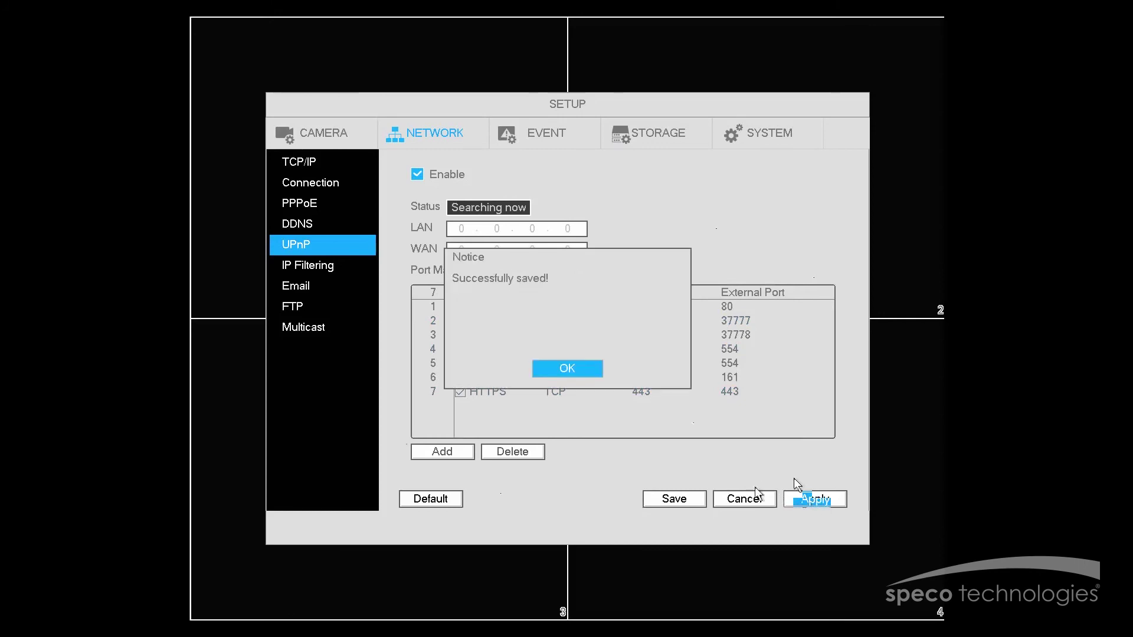
{"action": "left_click", "coordinate": [589, 372]}
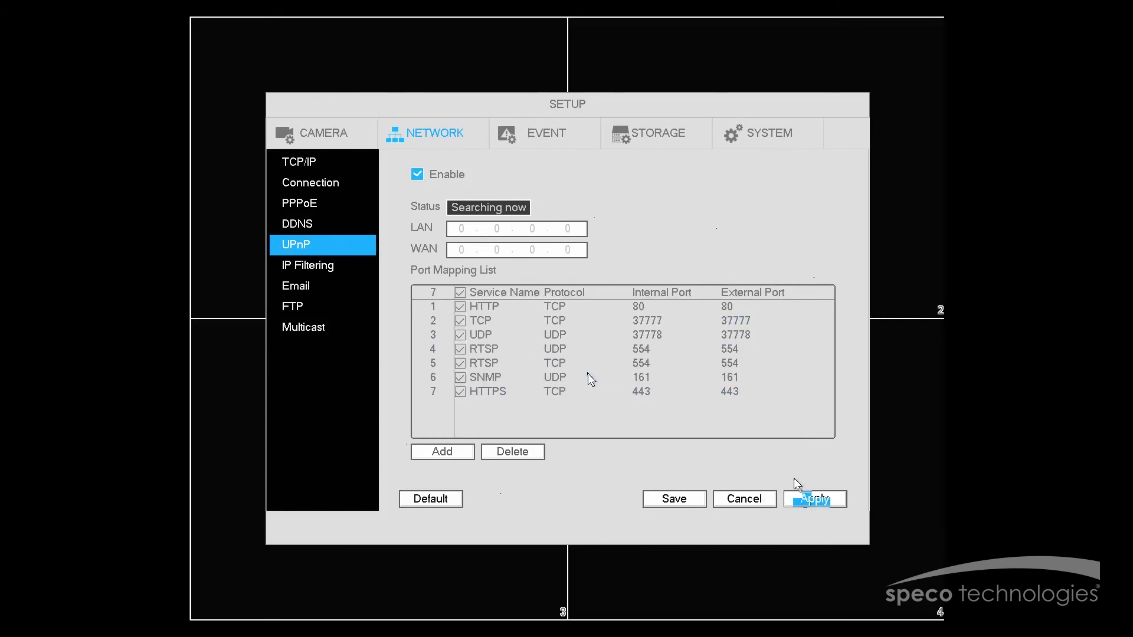
{"action": "left_click", "coordinate": [663, 500]}
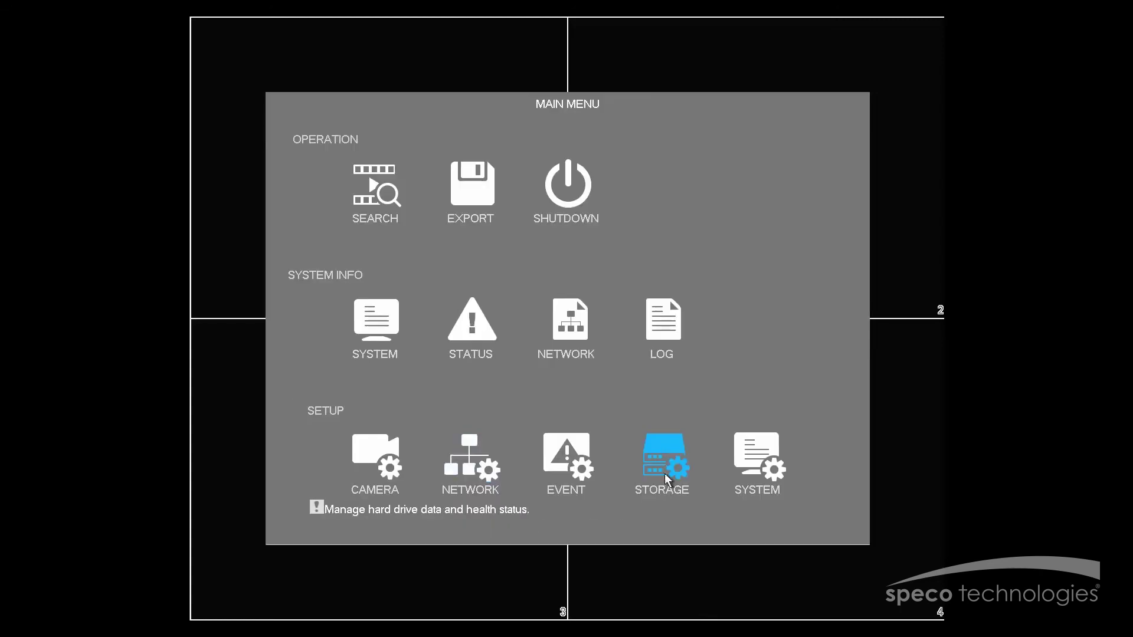